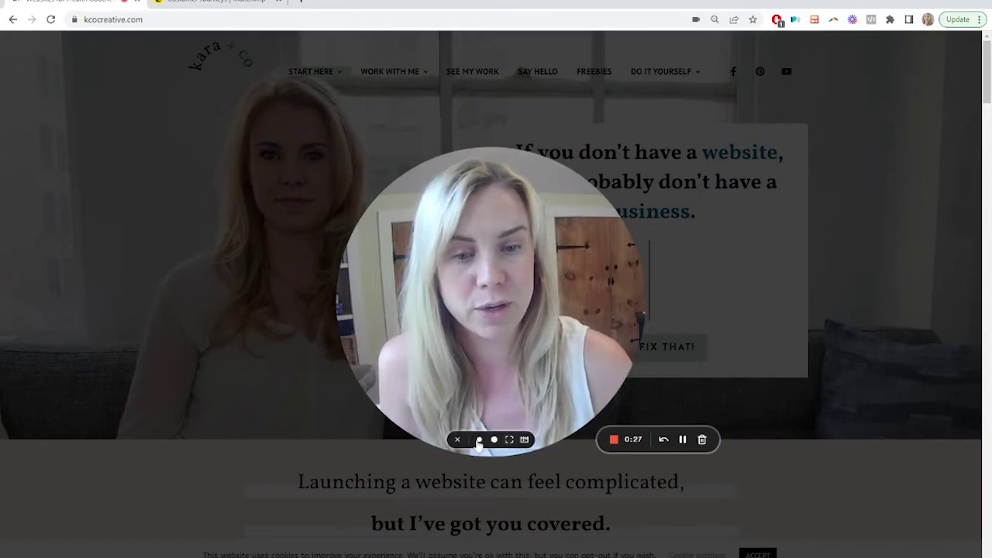
Preview the Welcome new contacts journey template, then start creating a new customer journey
left_click(474, 439)
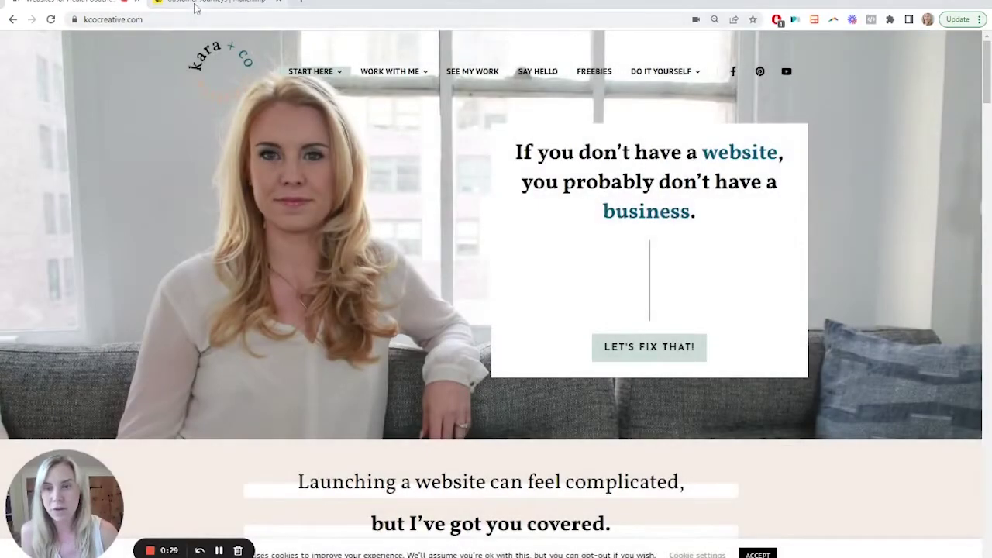
left_click(198, 4)
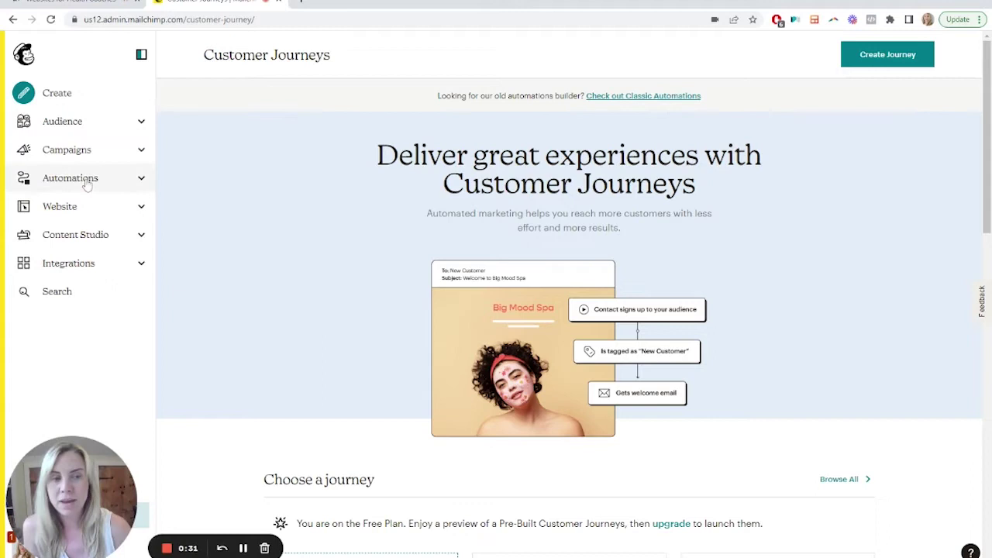
left_click(111, 183)
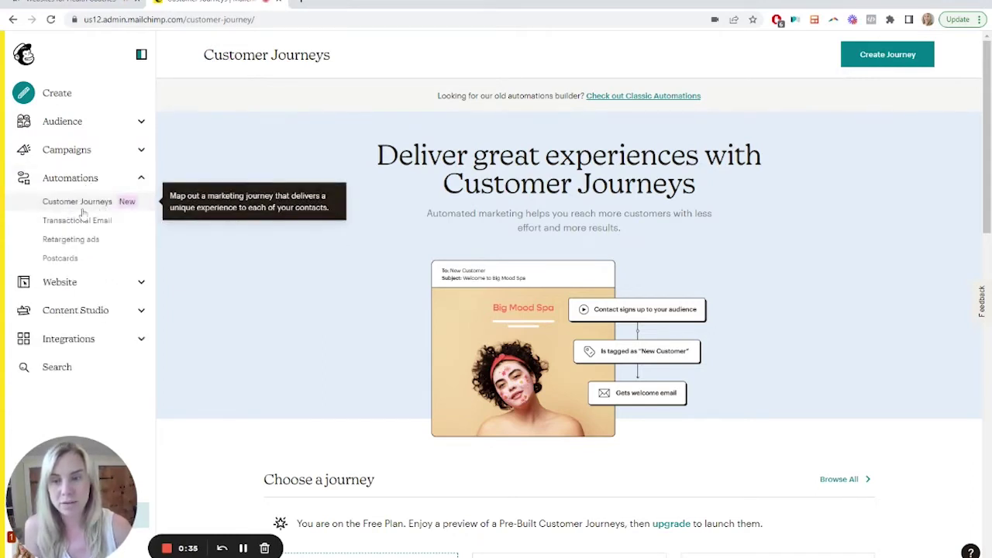
scroll(534, 318, "down", 4)
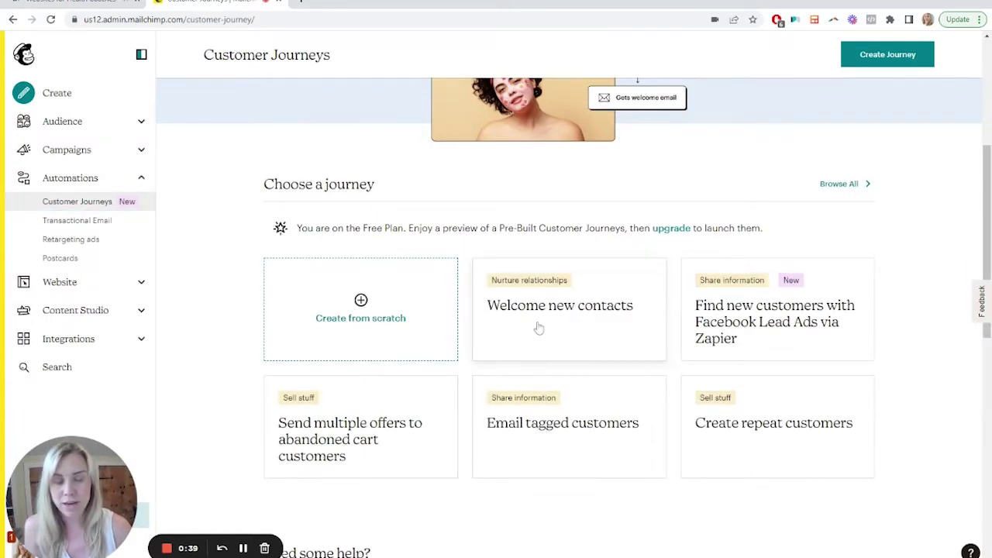
left_click(538, 329)
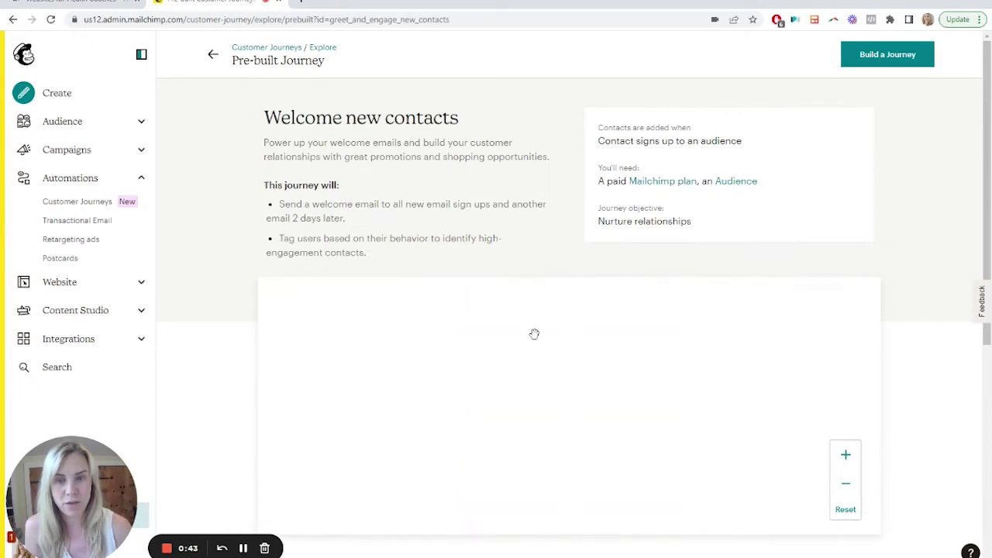
left_click(213, 54)
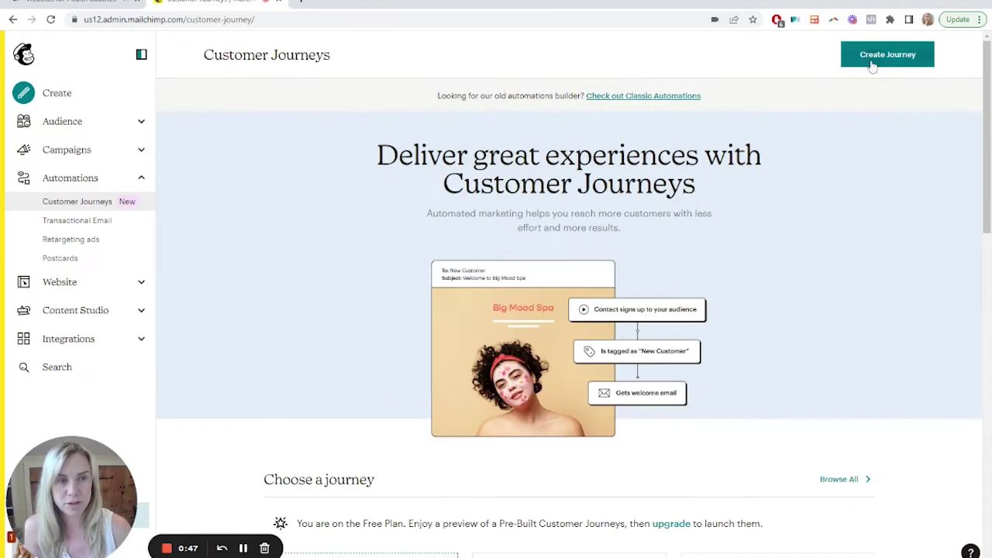
left_click(872, 62)
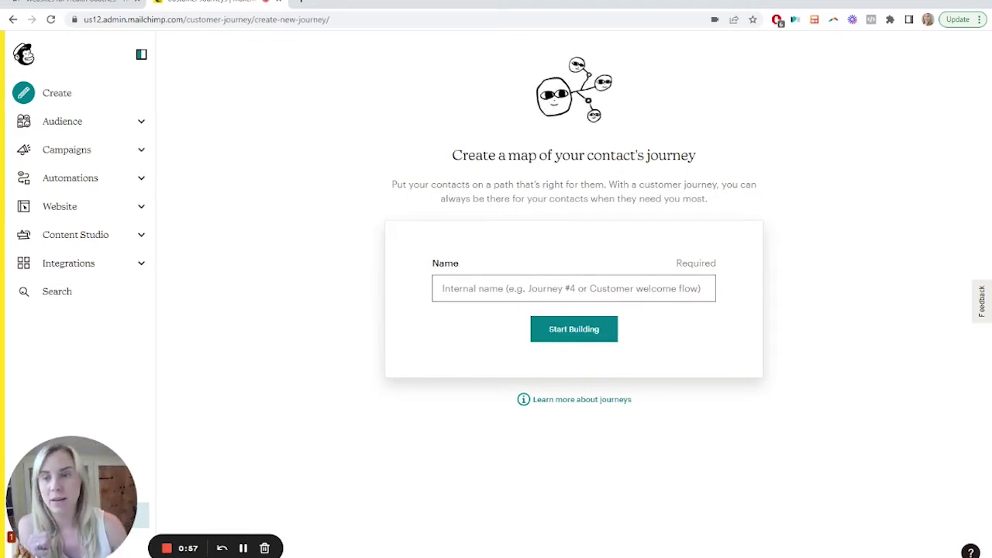
Go to the Audience signup forms page and browse its form options
left_click(62, 121)
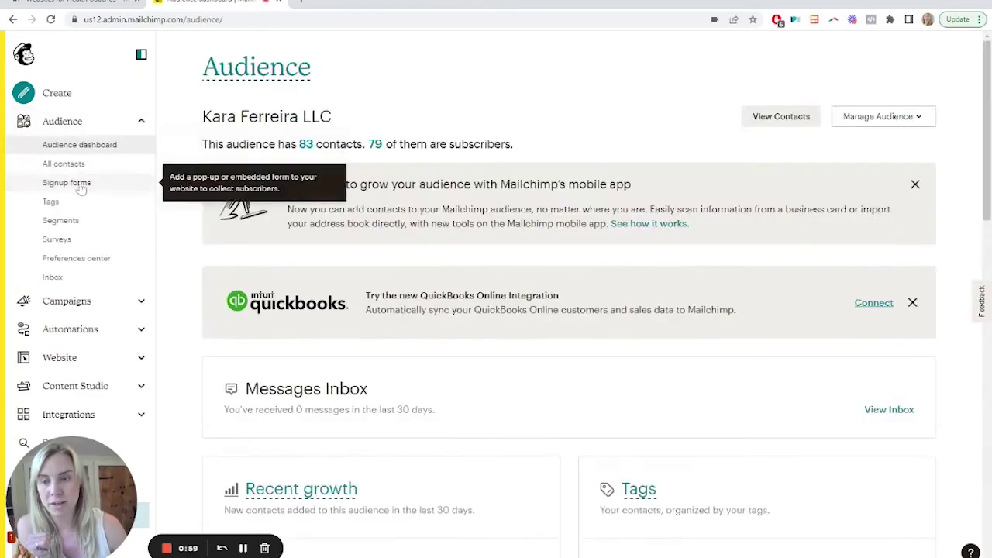
left_click(82, 186)
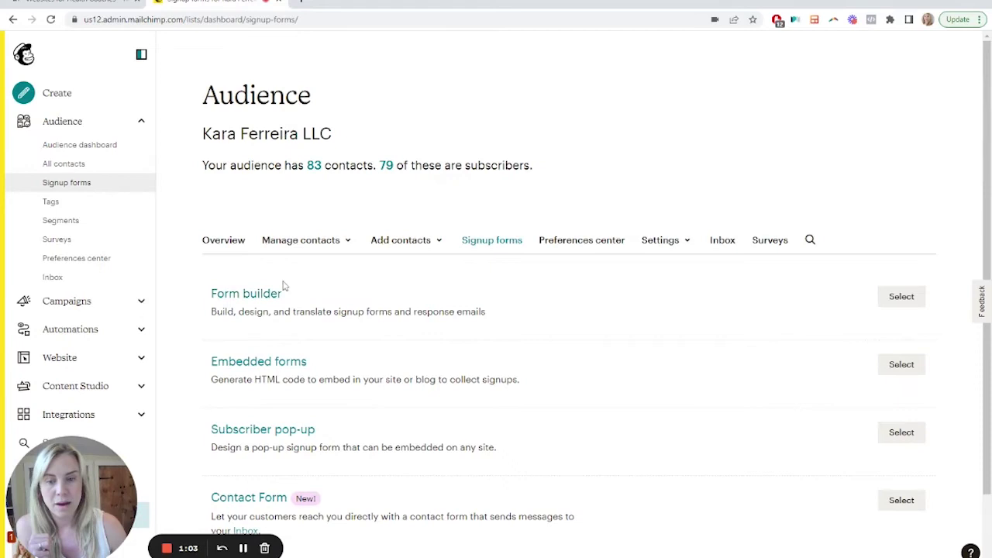
scroll(284, 302, "down", 1)
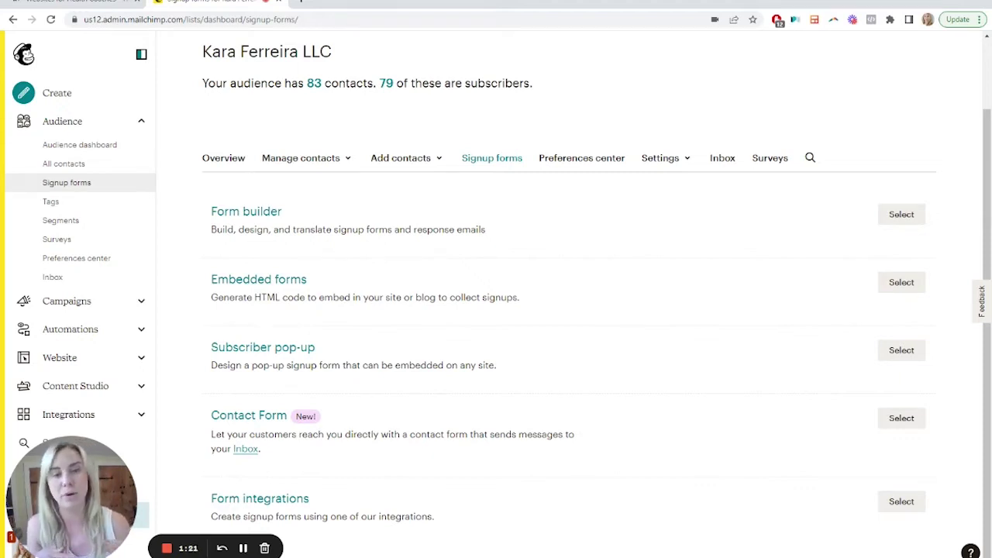
Open the Form builder and switch it to the Final welcome email
left_click(908, 227)
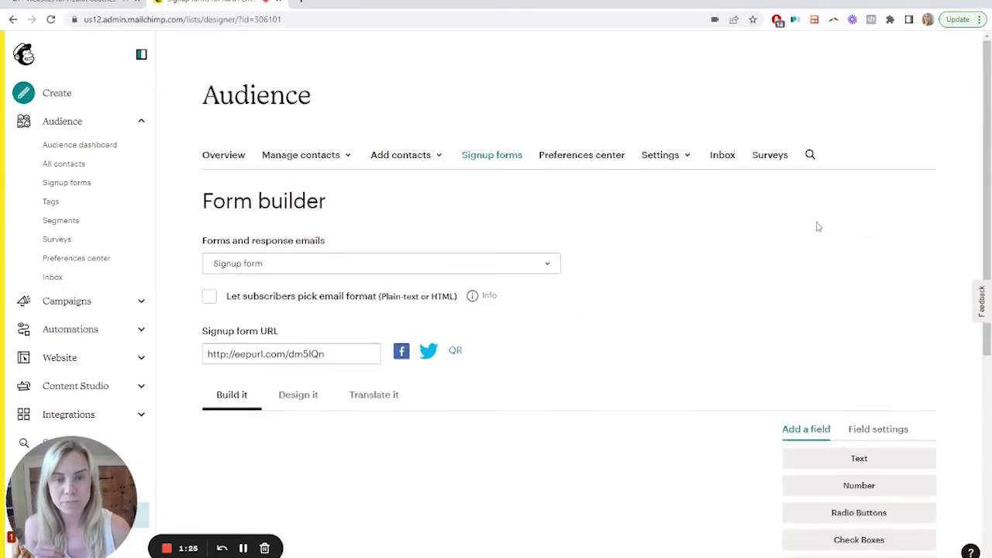
scroll(686, 303, "down", 5)
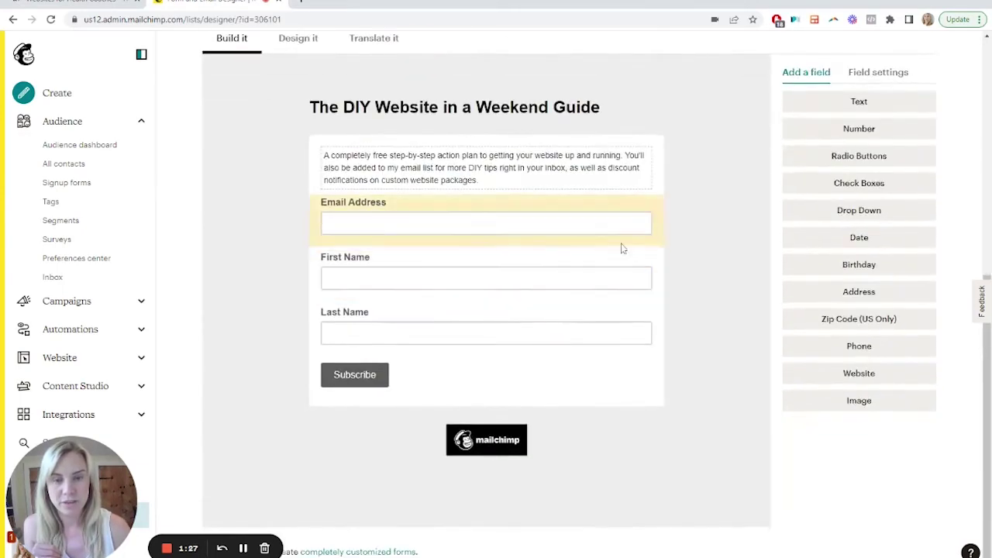
scroll(616, 253, "up", 2)
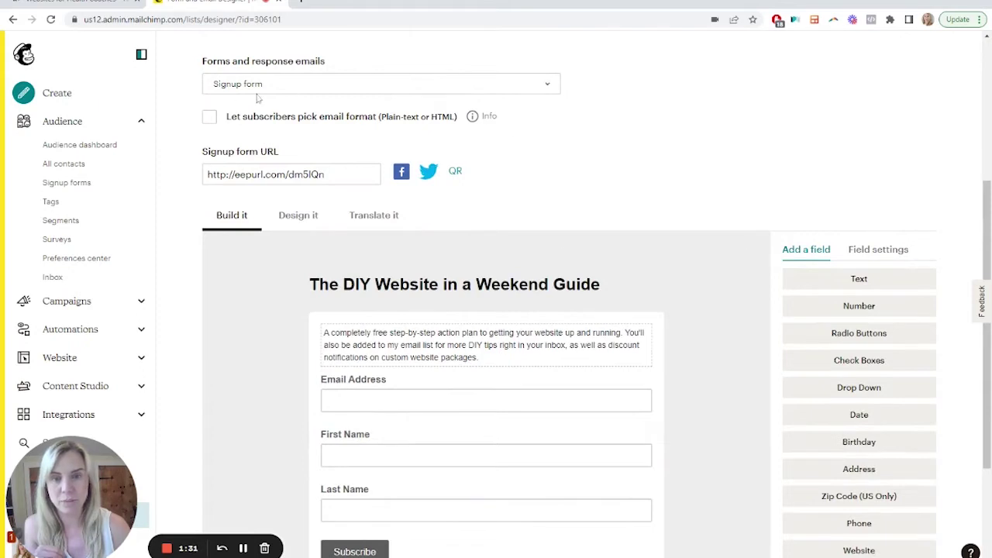
left_click(269, 92)
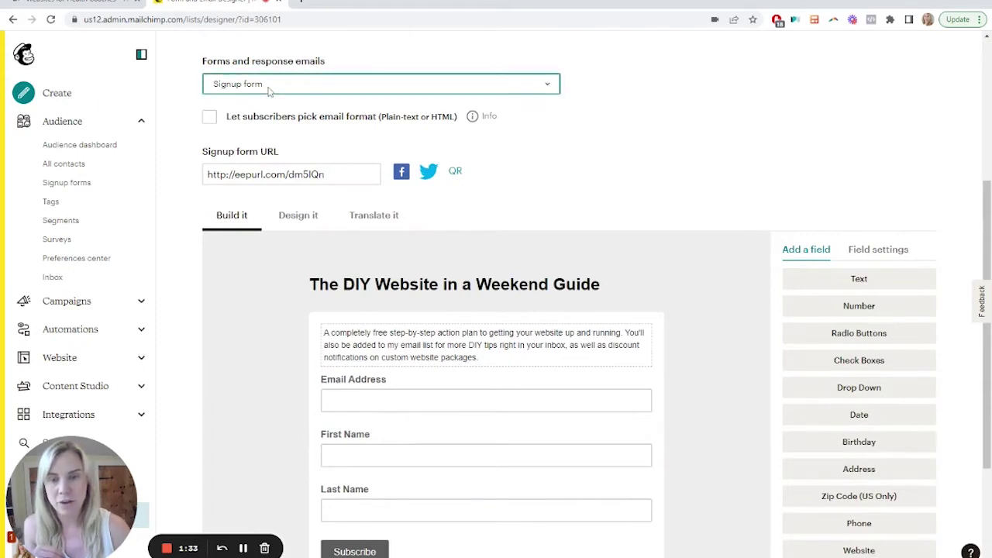
left_click(278, 157)
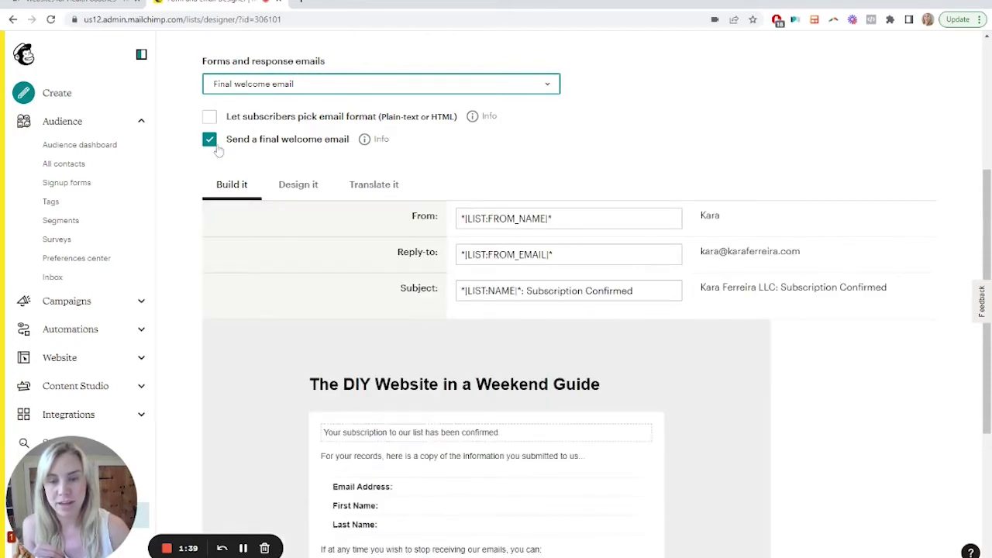
scroll(357, 165, "down", 3)
scroll(355, 165, "up", 3)
scroll(356, 165, "down", 3)
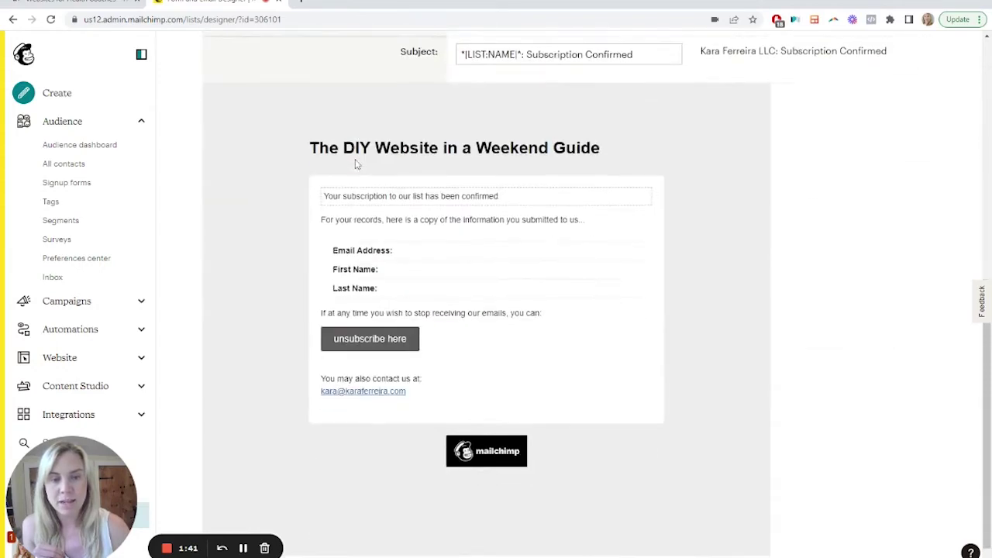
Start a new sentence beginning 'You can access your' after the confirmation message
mouse_move(486, 196)
left_click(439, 200)
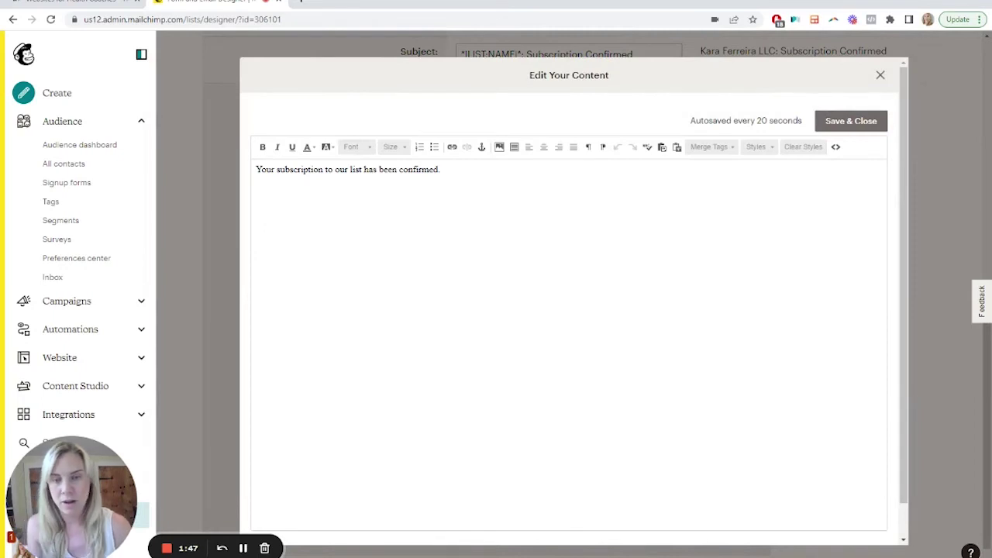
type(" you can")
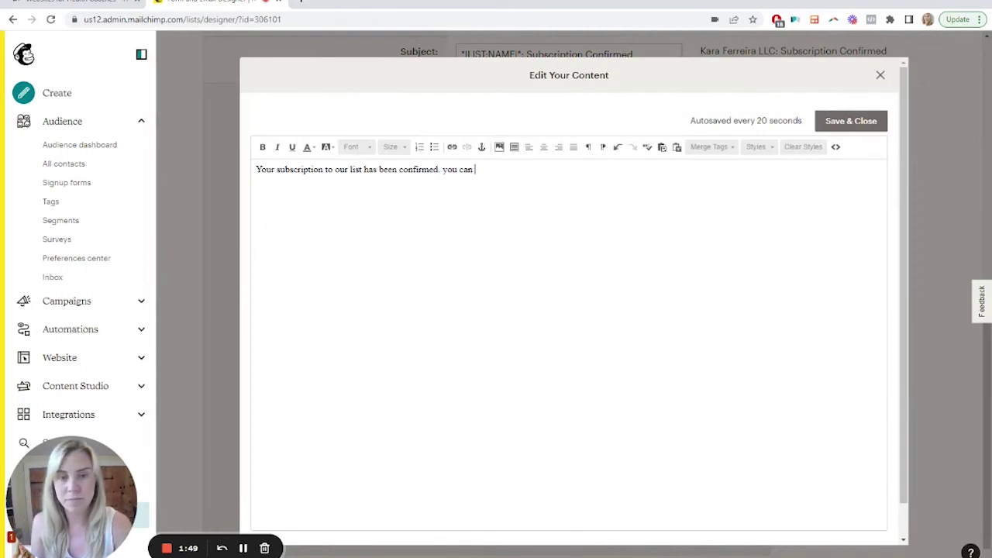
key("BackSpace")
key("BackSpace")
key("BackSpace")
key("BackSpace")
key("BackSpace")
key("BackSpace")
key("BackSpace")
type("You")
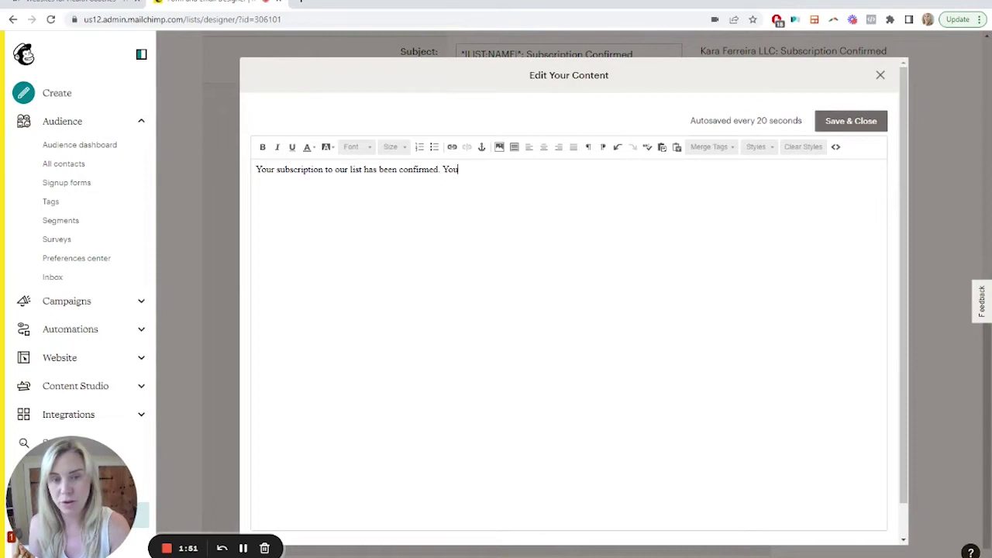
type(" can access your t")
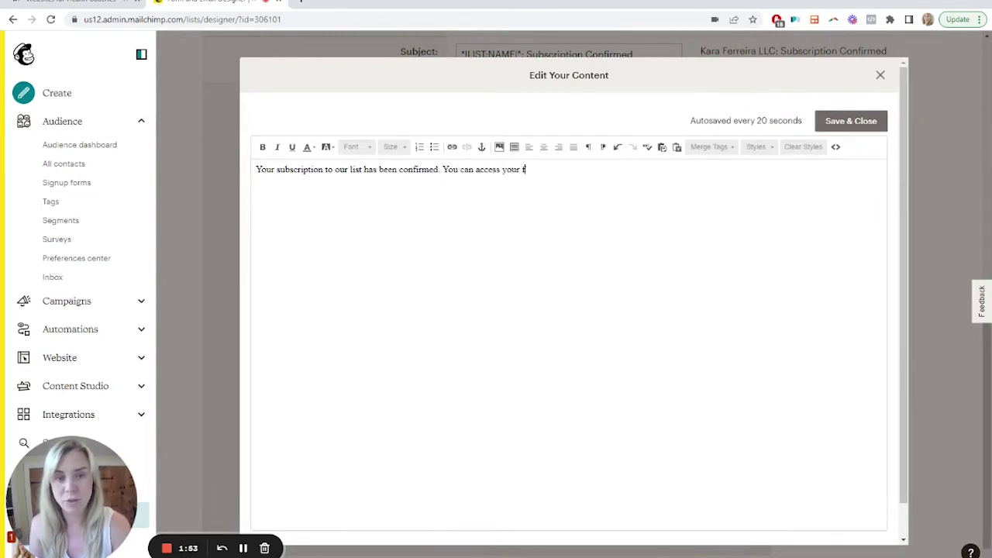
type("ree gift here.")
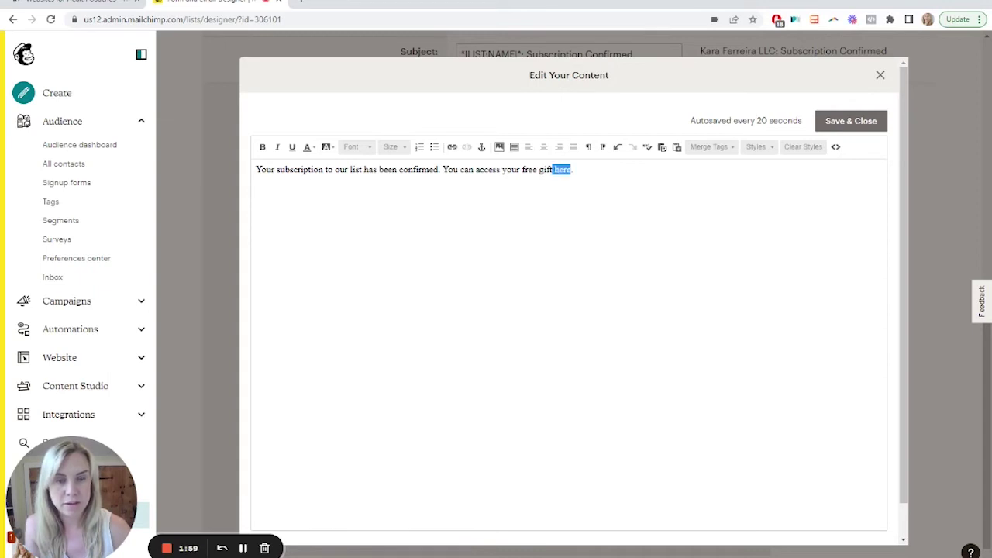
Add a link to 'here', trying the File and web address link targets
left_click(454, 148)
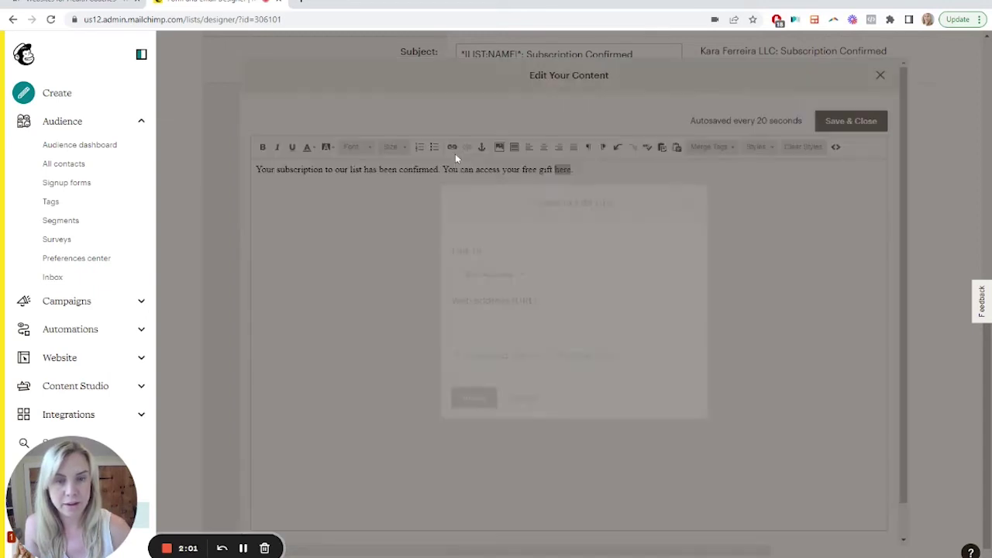
left_click(510, 276)
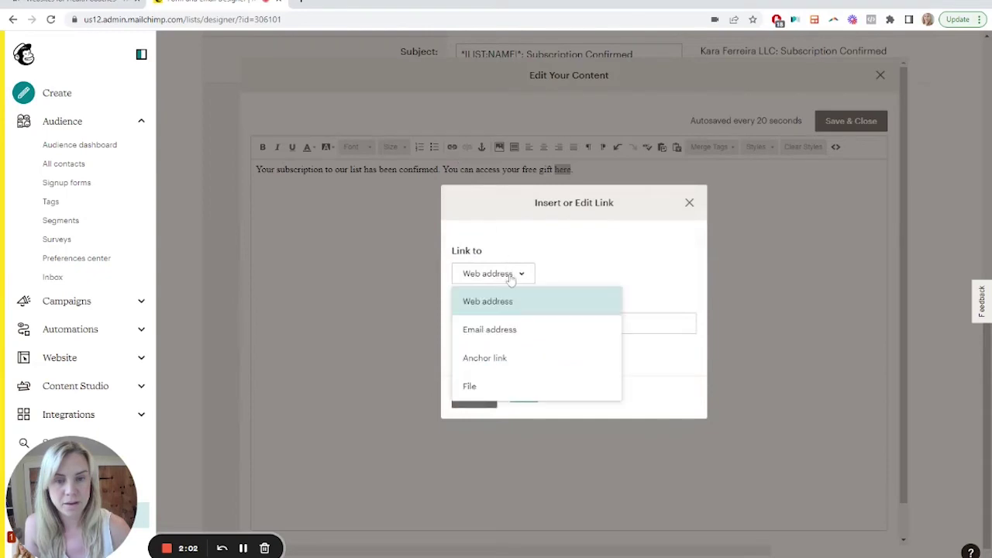
left_click(500, 389)
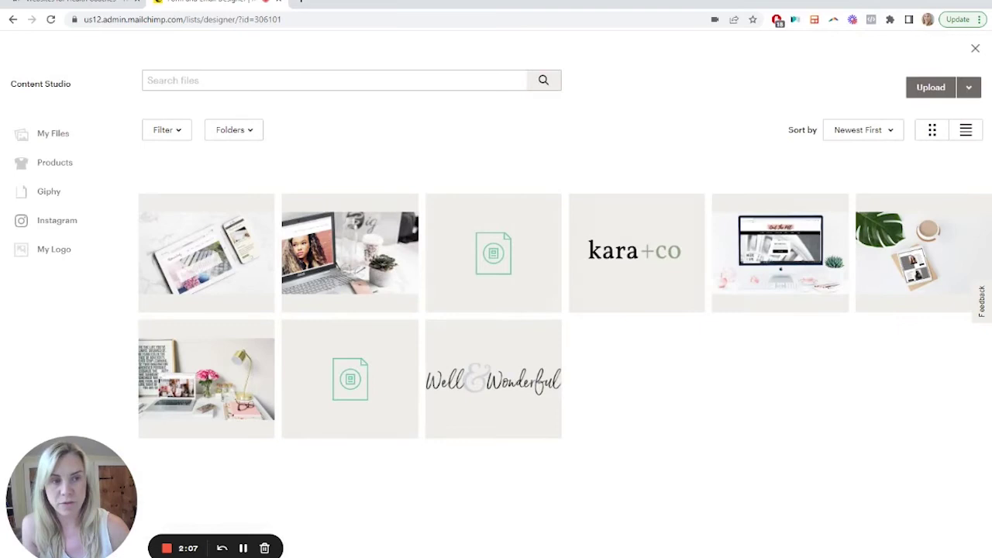
left_click(975, 50)
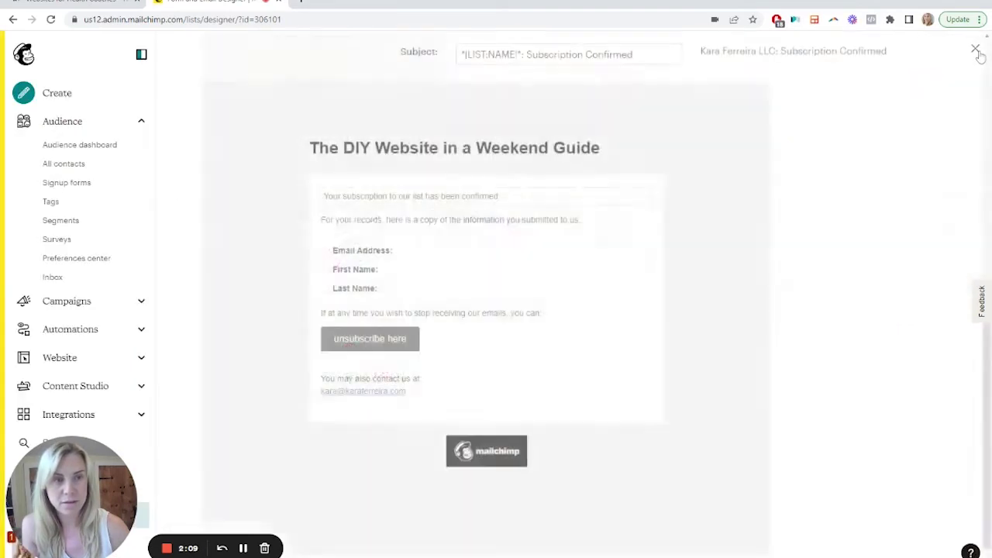
left_click(493, 277)
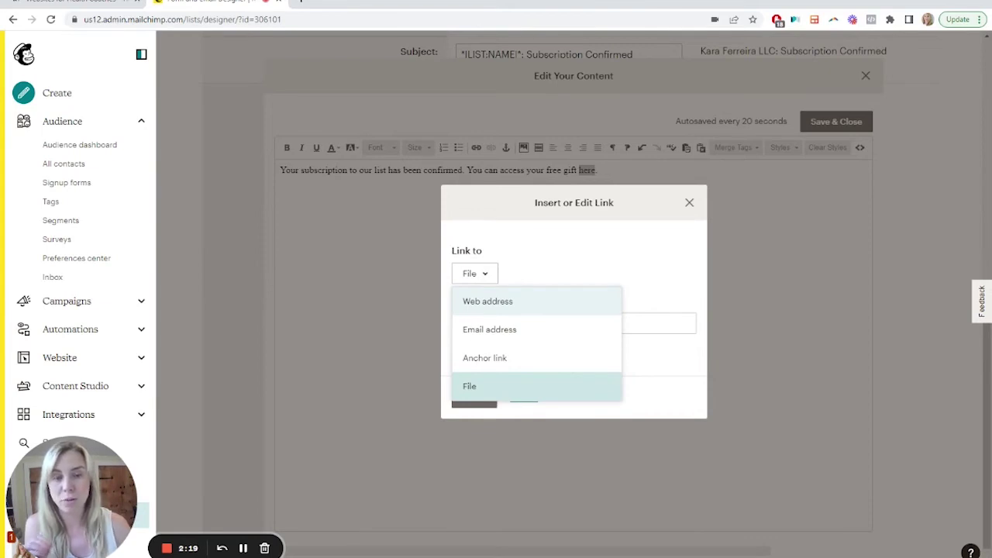
left_click(582, 266)
left_click(491, 279)
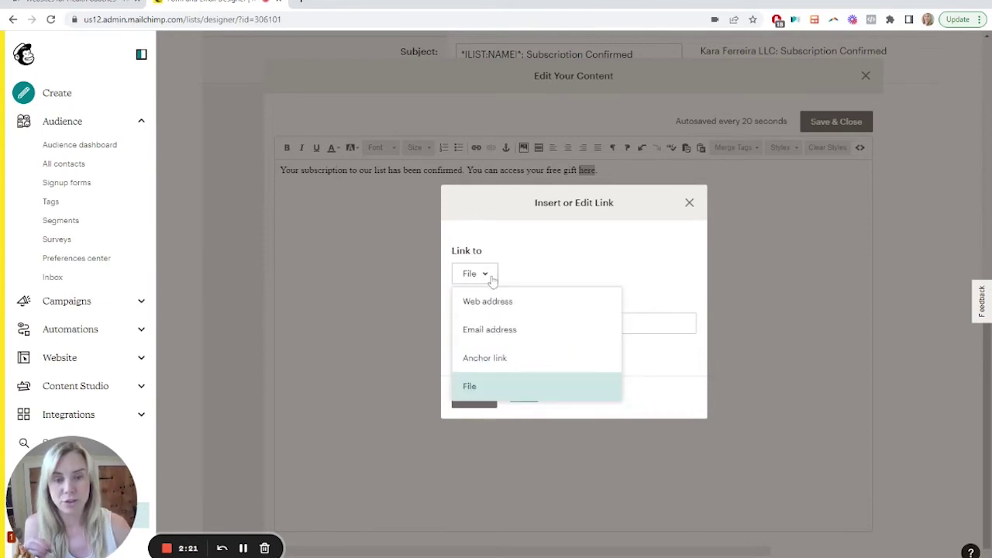
left_click(489, 303)
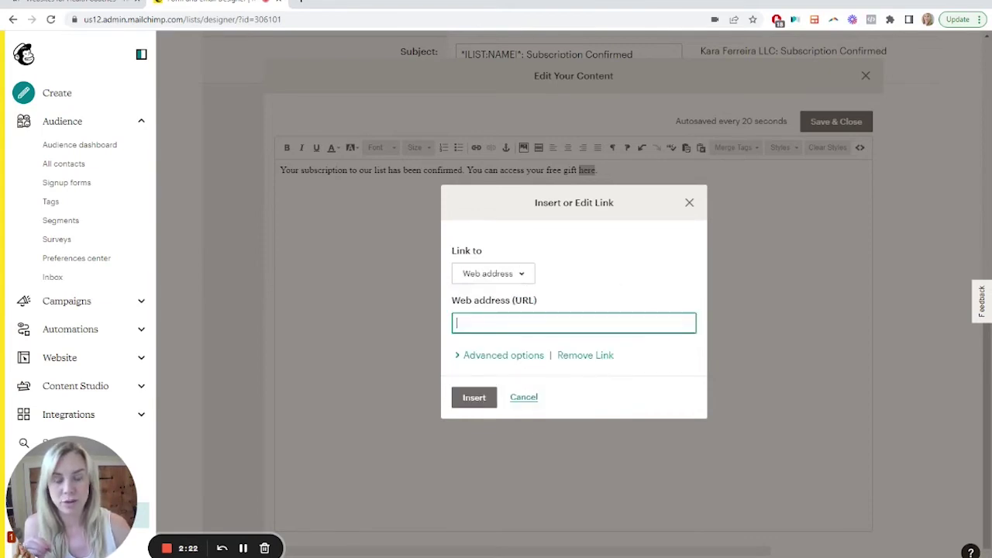
Link 'here' to the uploaded gift PDF from Content Studio
left_click(524, 278)
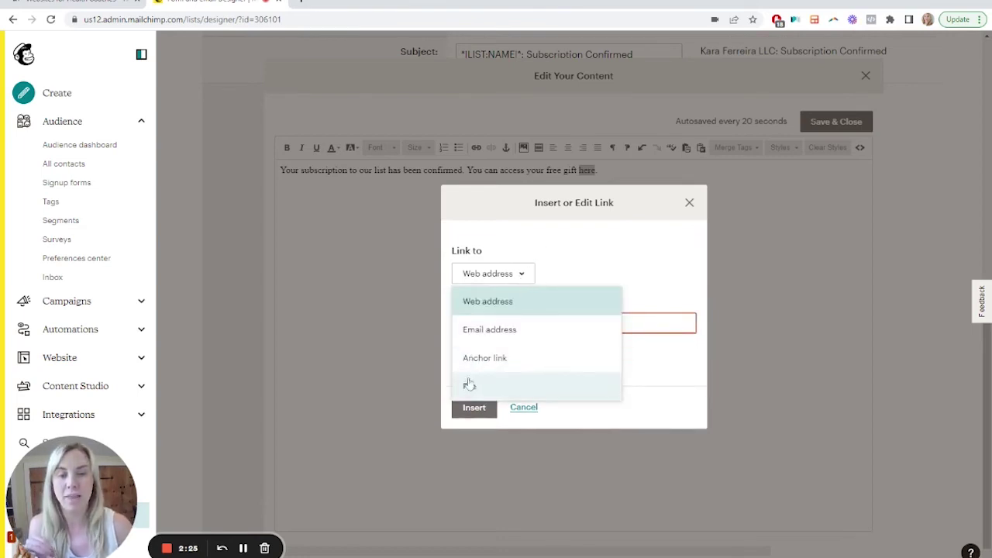
left_click(469, 387)
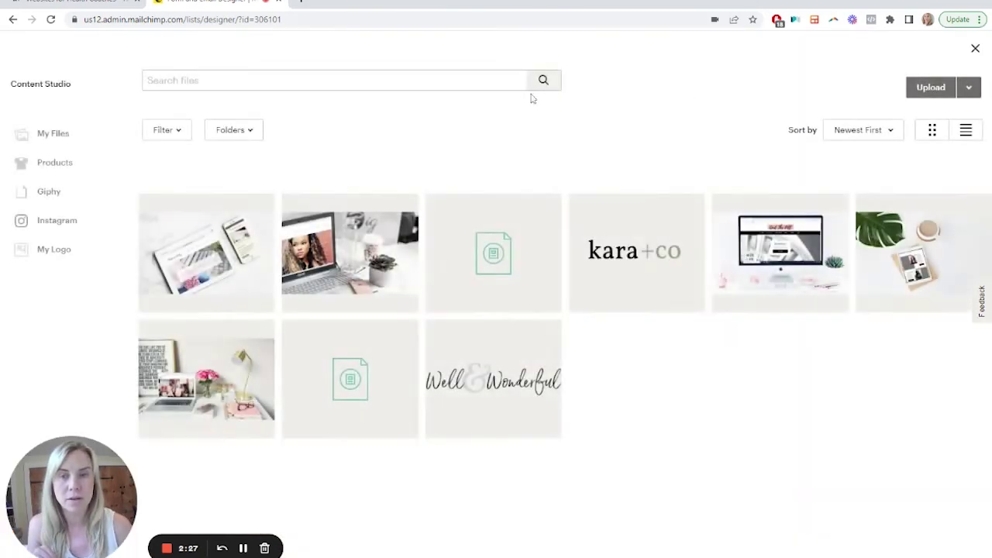
left_click(532, 293)
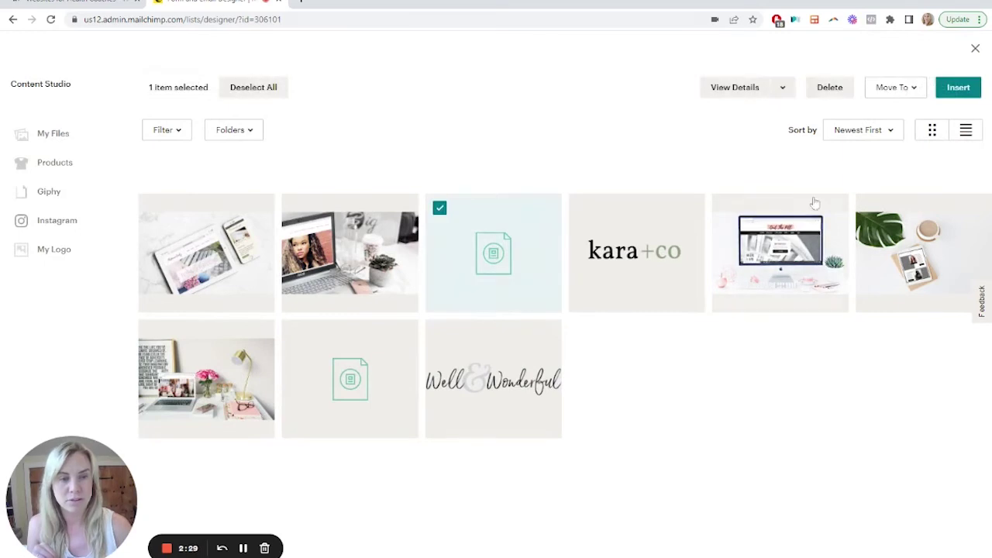
left_click(957, 87)
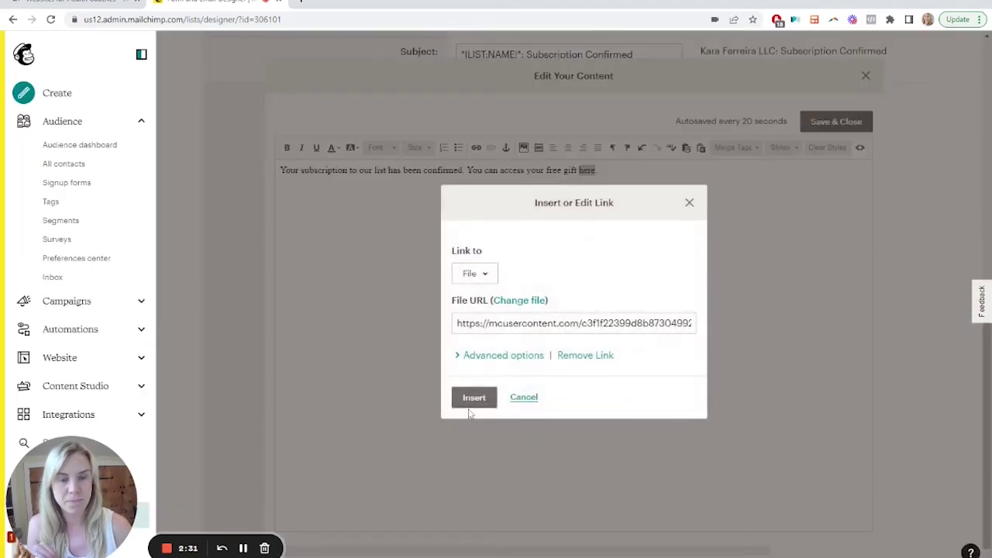
left_click(472, 399)
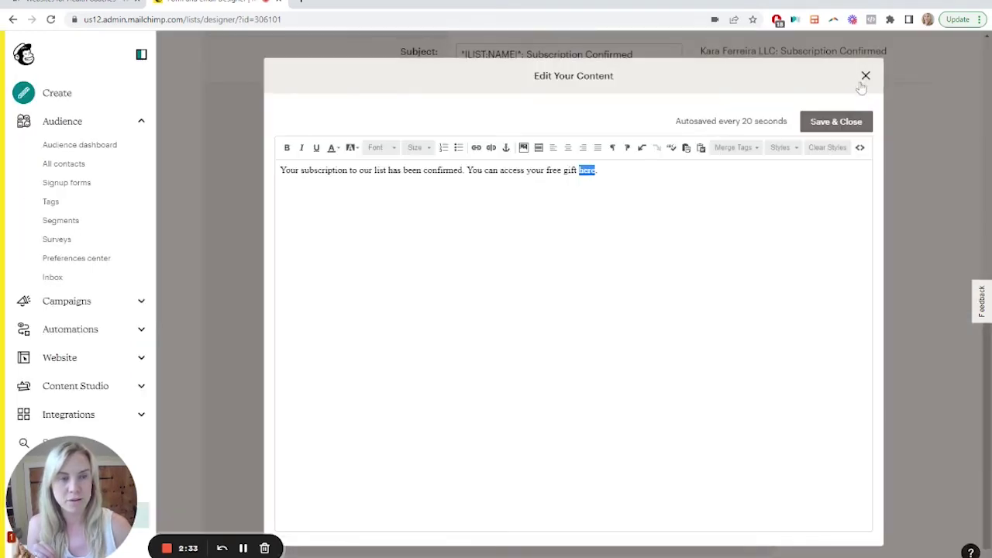
Save the welcome email and check the linked free gift sentence in the preview
left_click(845, 121)
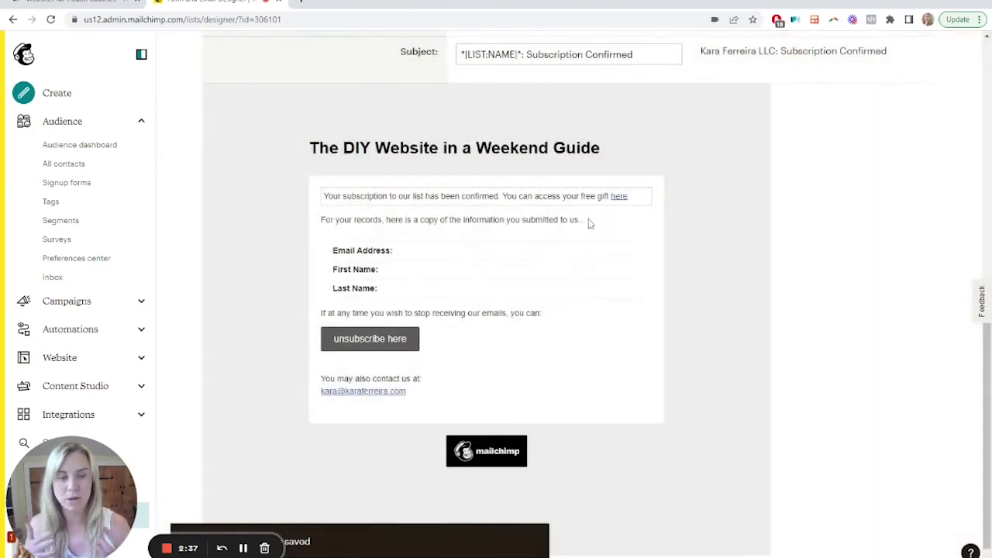
scroll(589, 223, "up", 2)
scroll(569, 248, "down", 3)
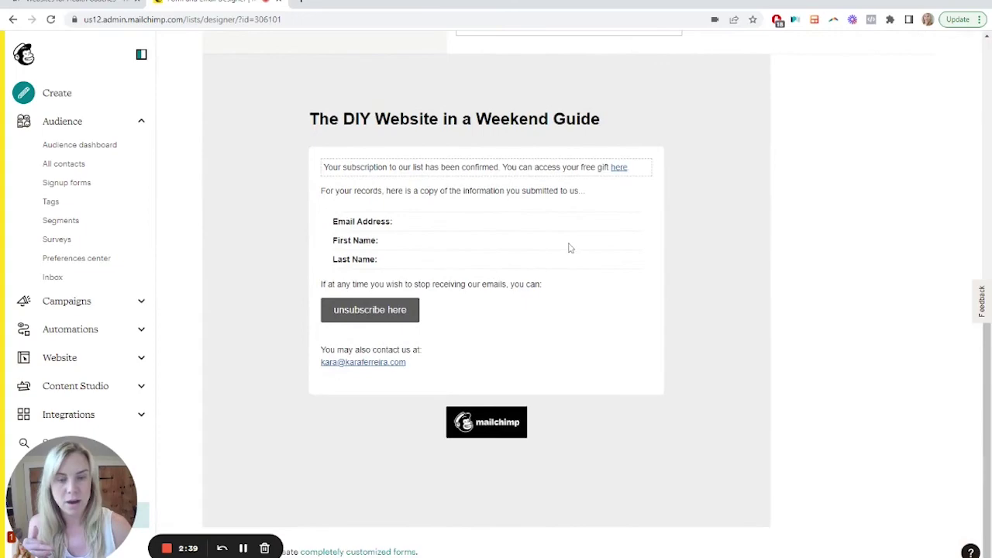
scroll(567, 263, "up", 5)
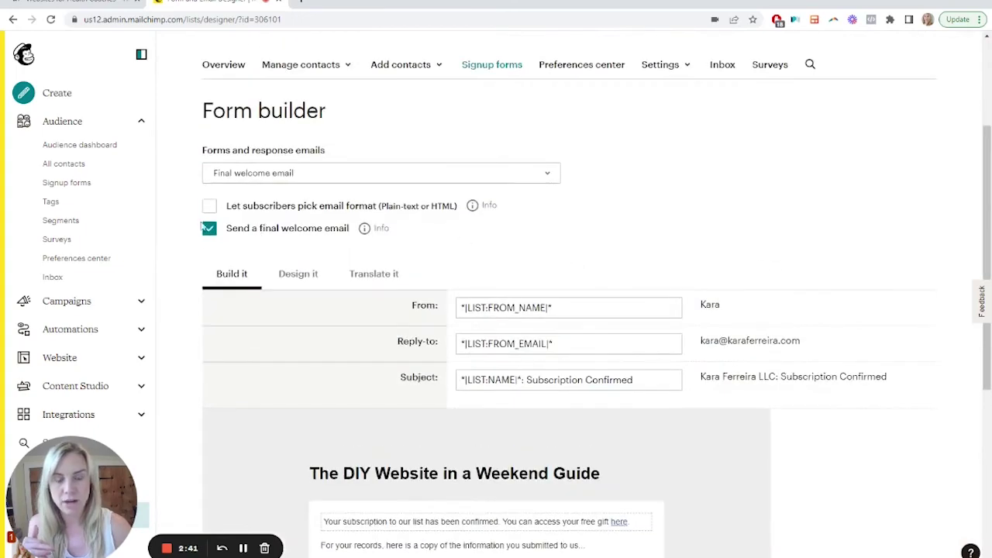